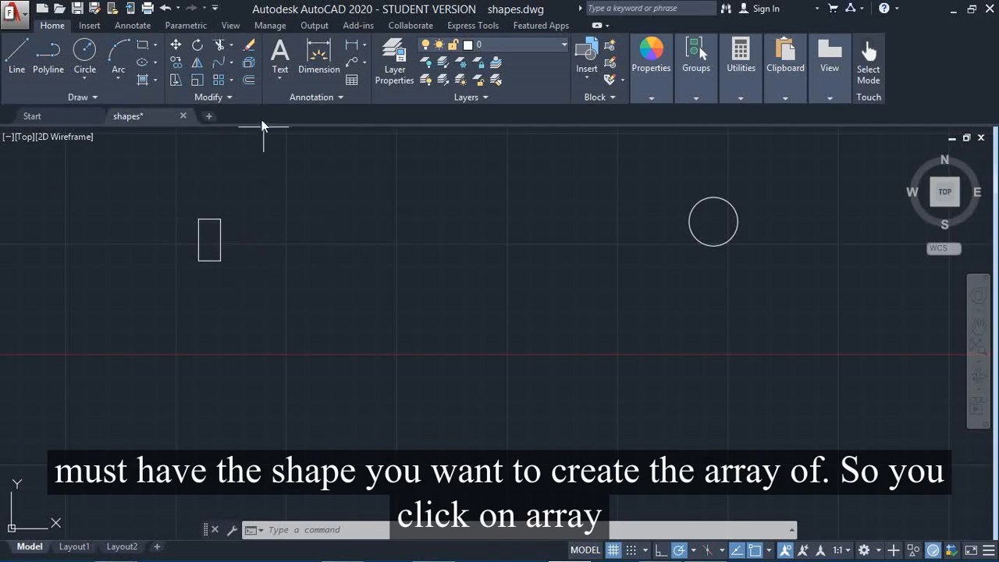
- Create a rectangular array of the small rectangle at the far left of the shapes
click(232, 81)
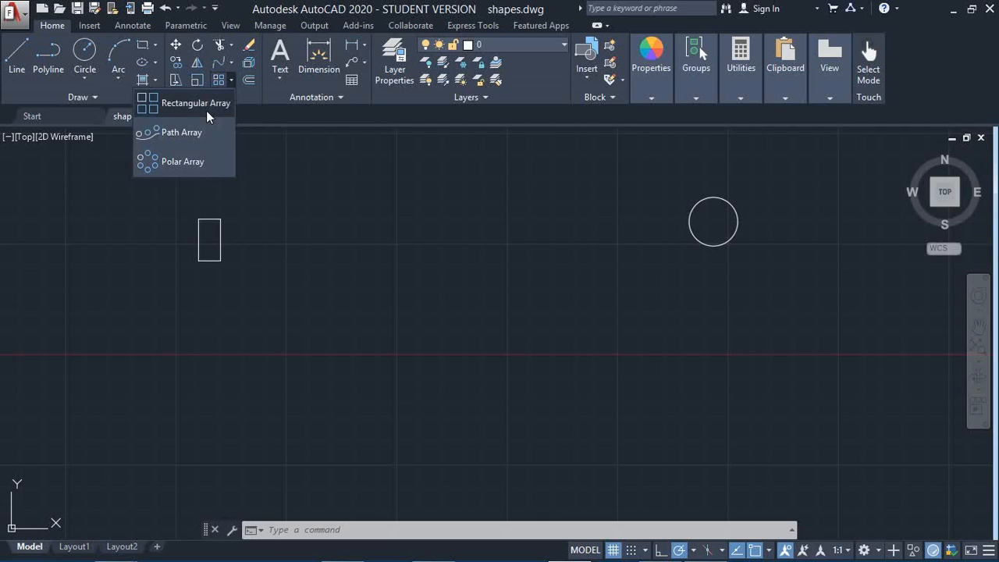
click(205, 107)
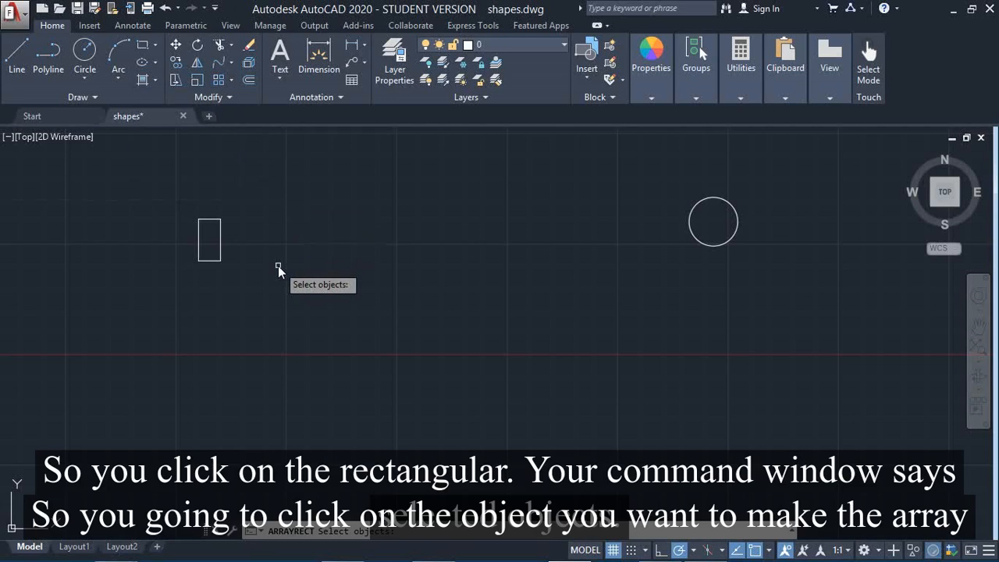
click(206, 260)
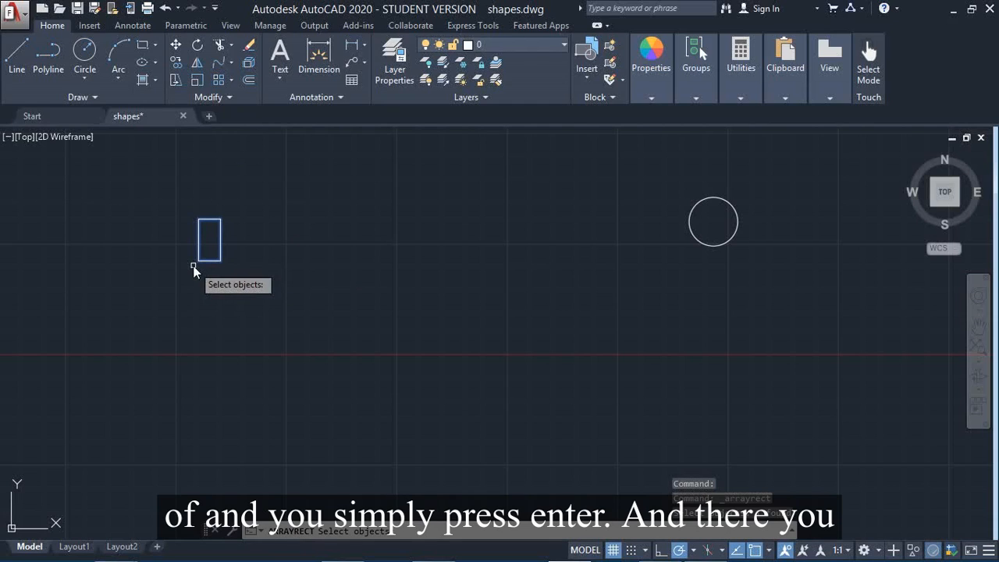
key(Return)
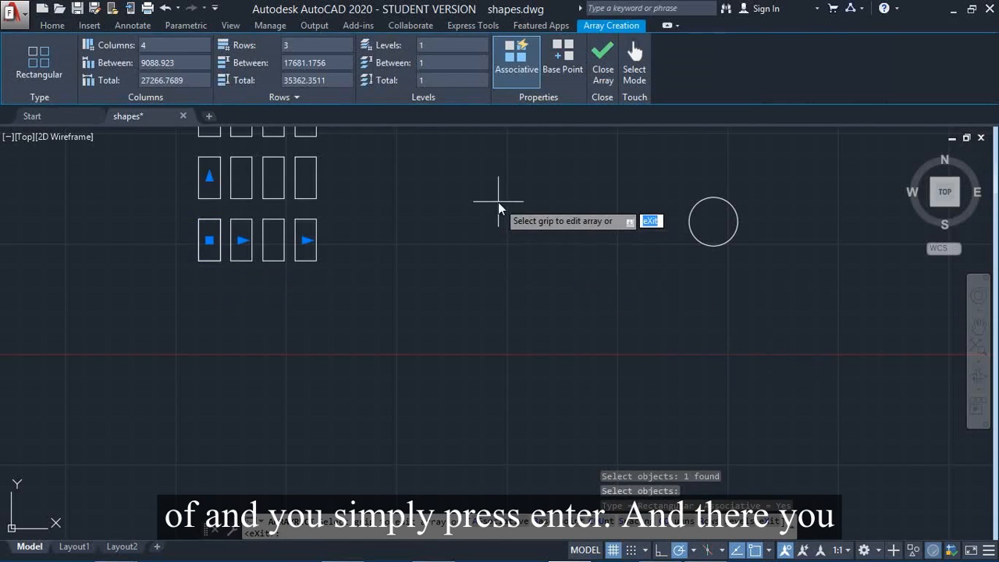
- Extend the rectangular array upward to five rows and re-specify its row spacing as 17681.1756
mouse_move(474, 198)
middle_down()
mouse_move(462, 206)
mouse_move(529, 276)
mouse_move(608, 171)
middle_up()
middle_click(463, 275)
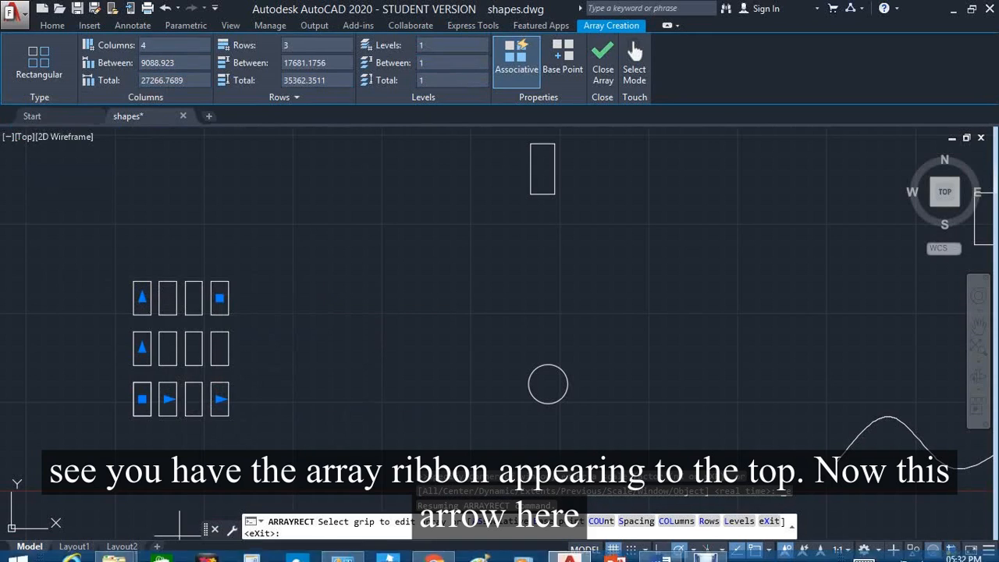
click(142, 297)
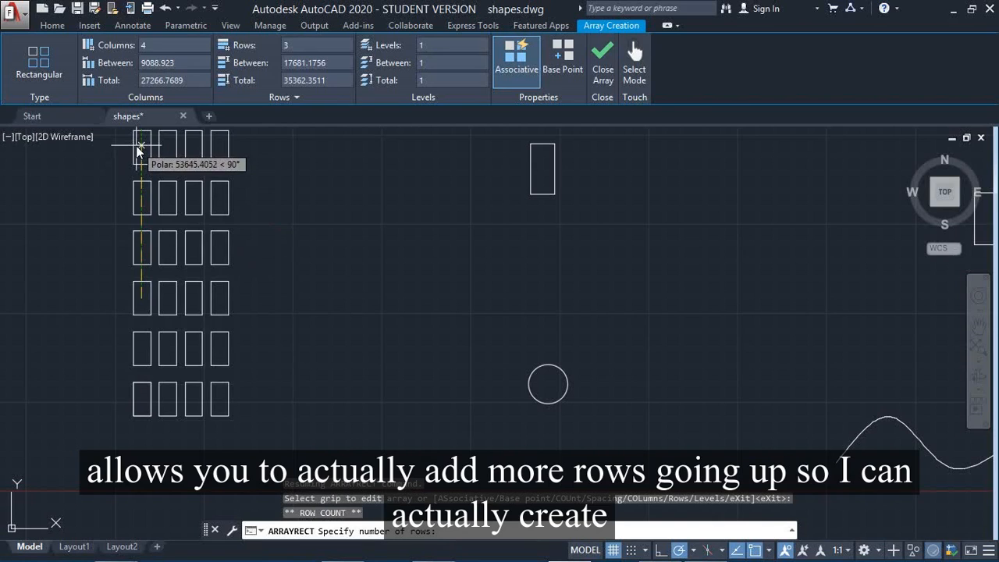
click(154, 154)
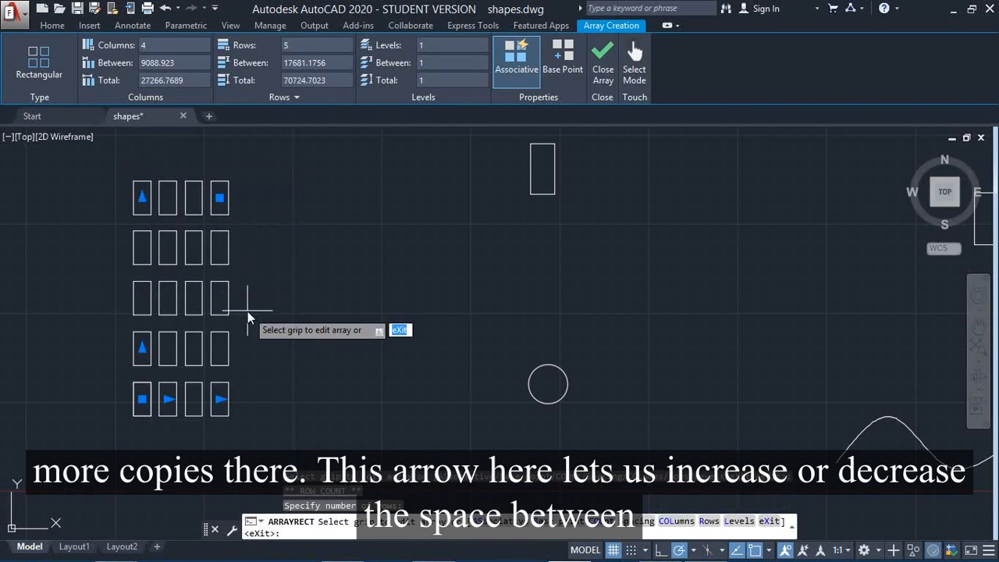
click(142, 352)
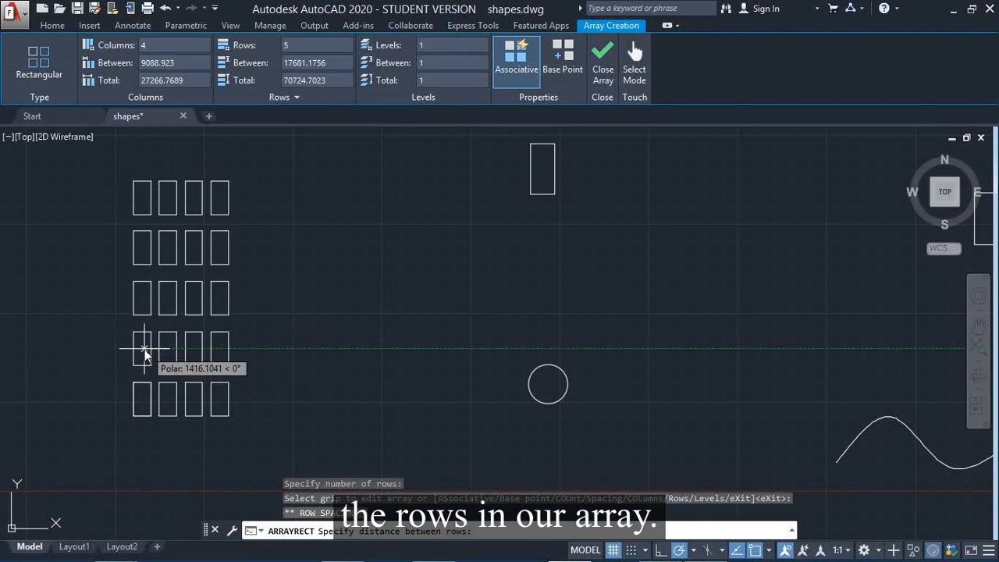
click(148, 353)
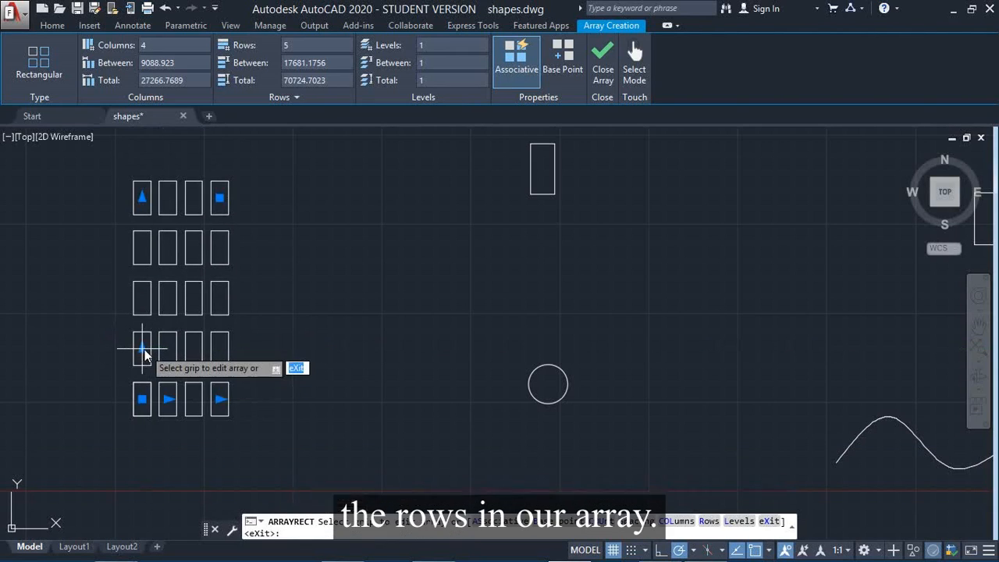
- Extend the array sideways to six columns and re-specify its column spacing as 9088.923
click(220, 400)
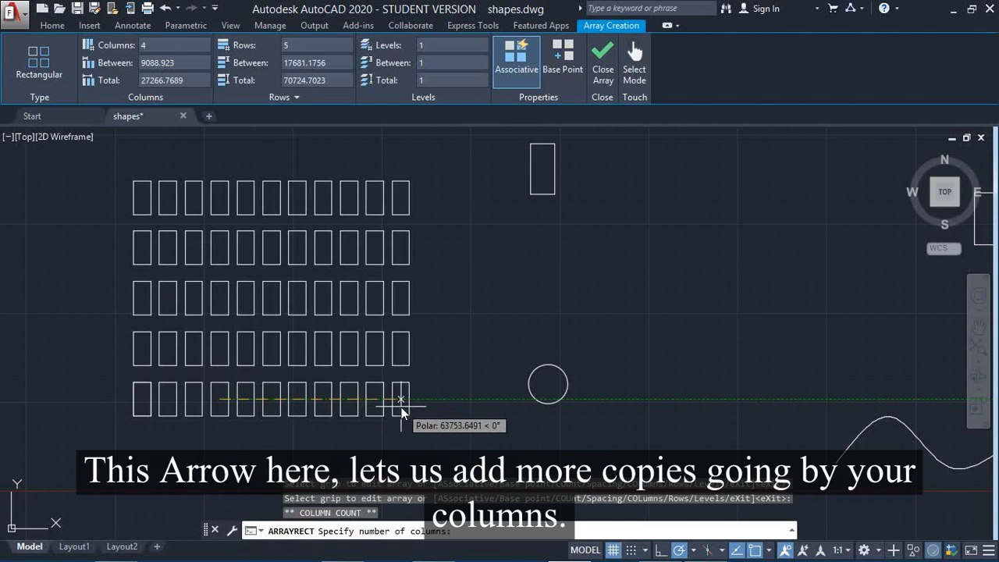
click(276, 399)
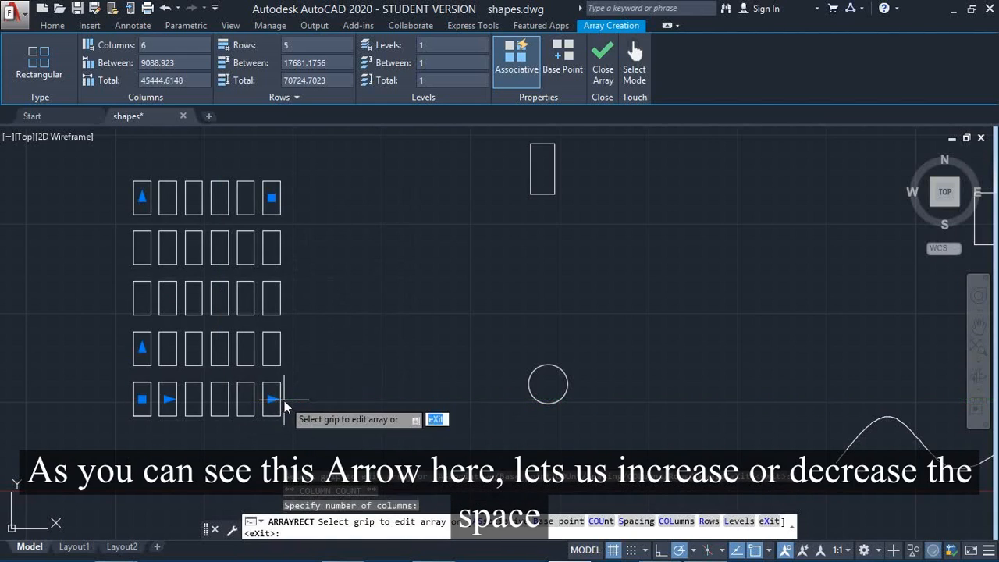
click(166, 400)
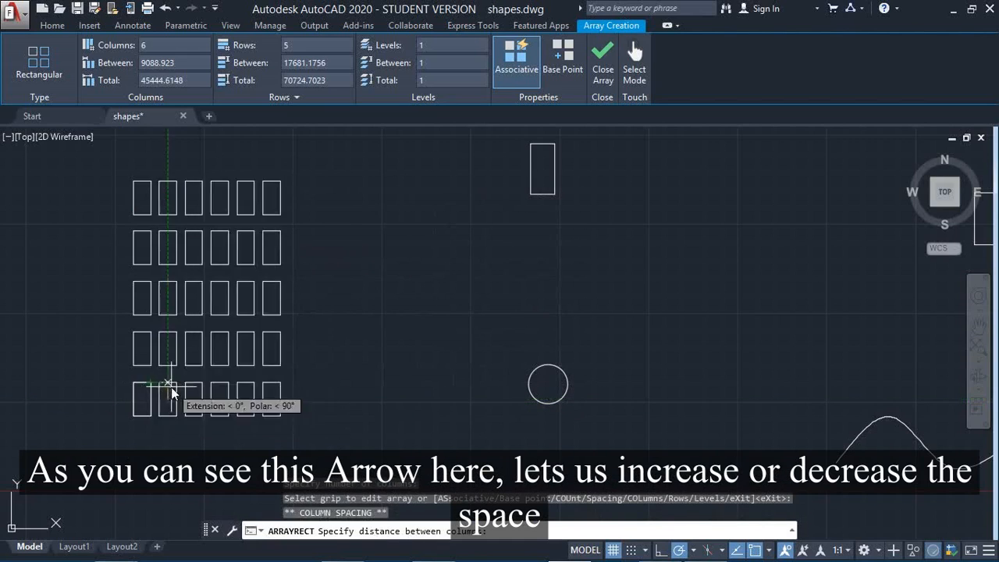
click(167, 390)
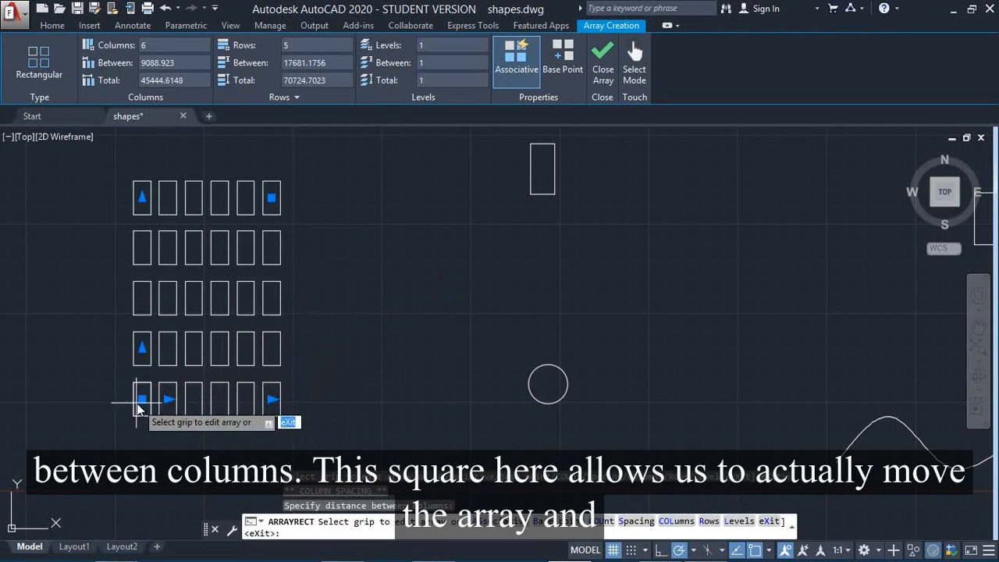
- Move the array diagonally down and to the left, and extend it to seven columns using the combined row and column count grip
click(141, 399)
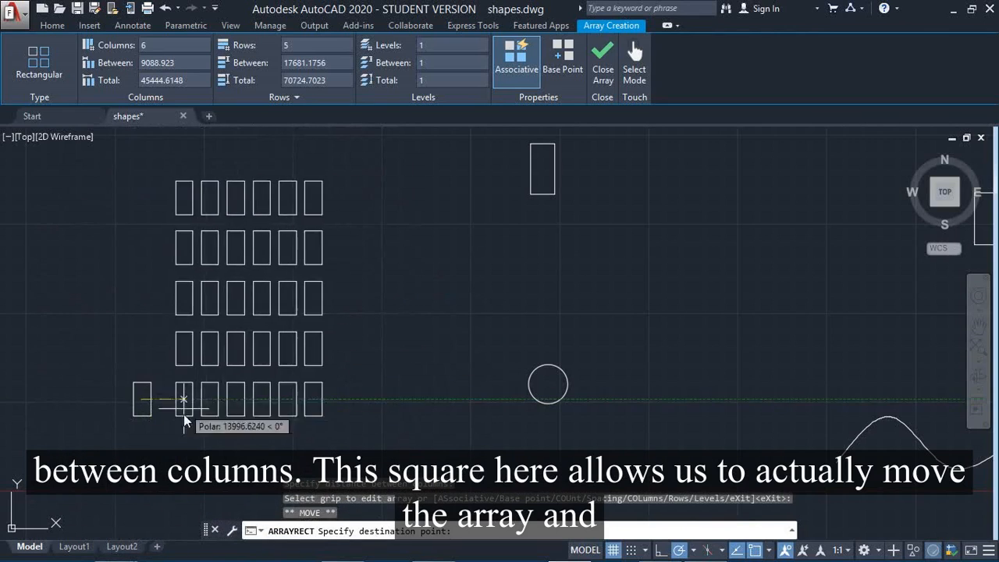
click(105, 437)
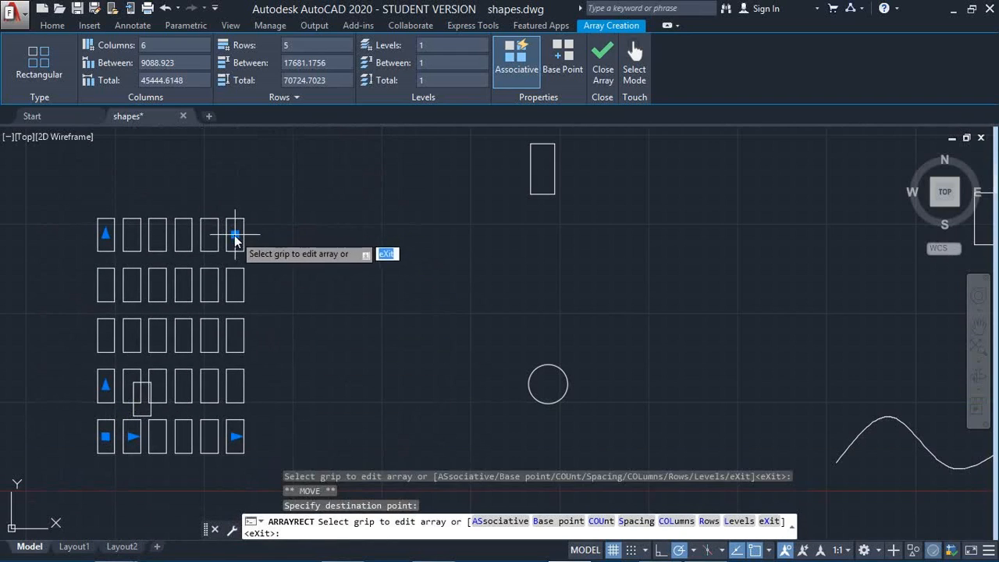
click(235, 233)
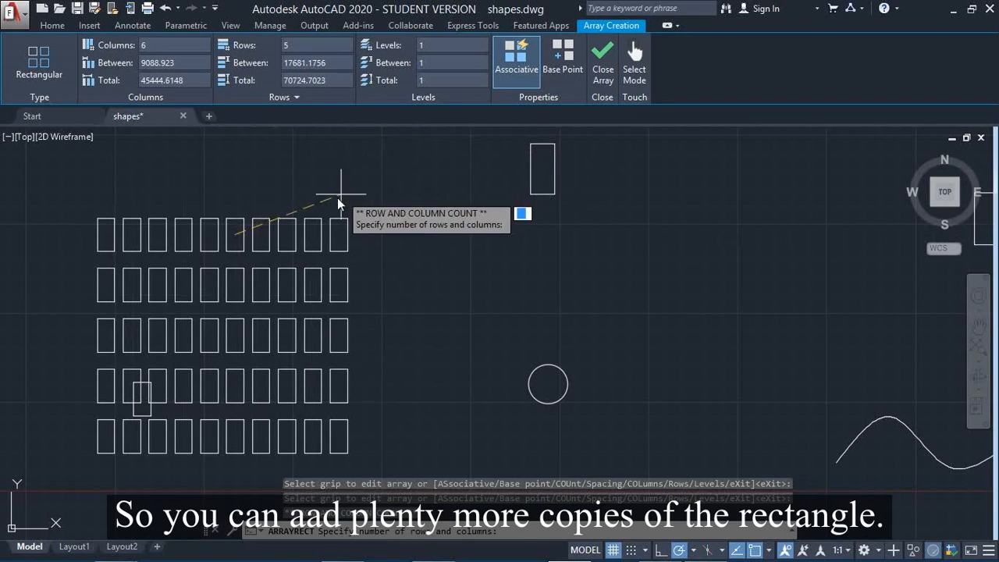
click(285, 231)
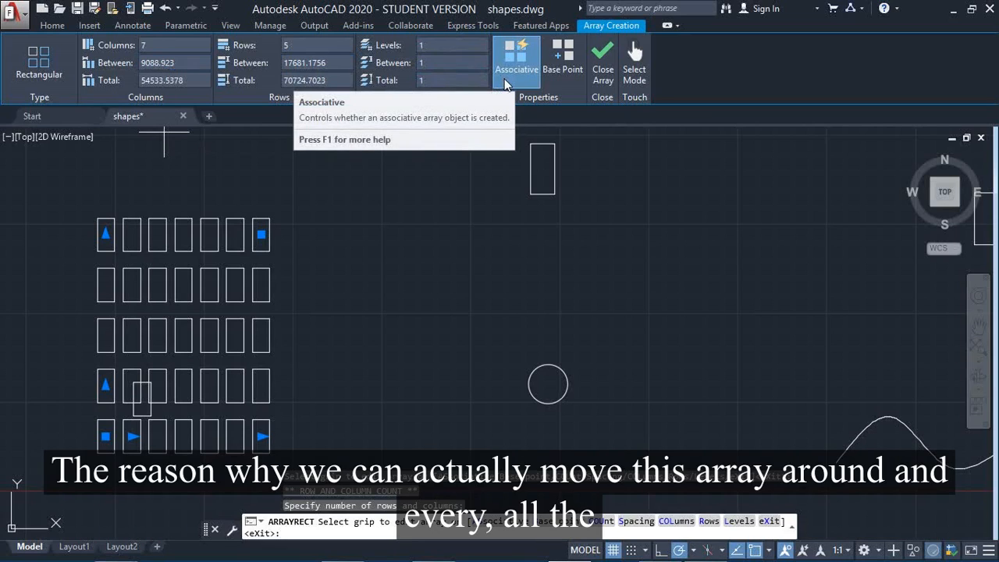
- Move the array to the right, clear of the original rectangle, and finish it as a non-associative array
click(106, 437)
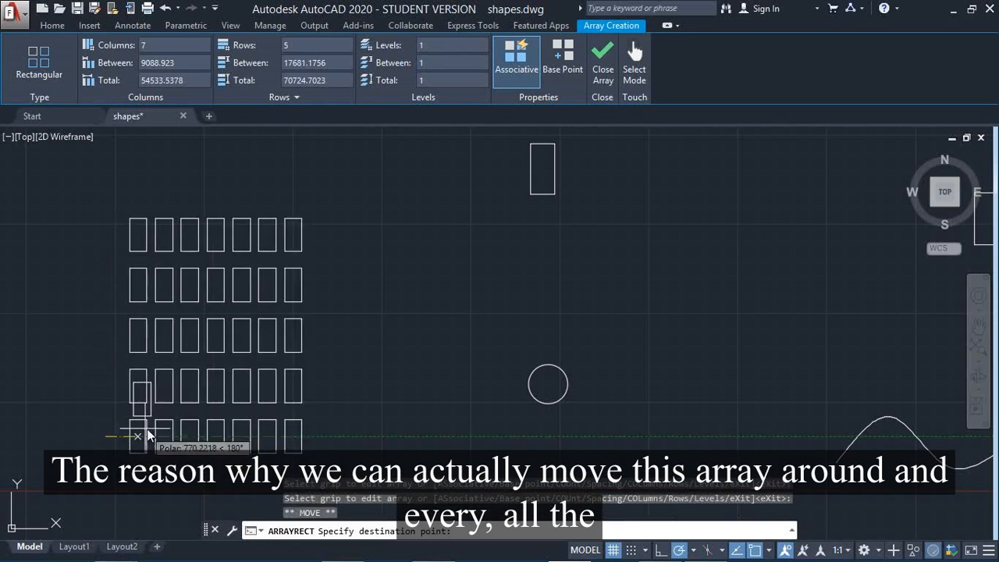
click(207, 413)
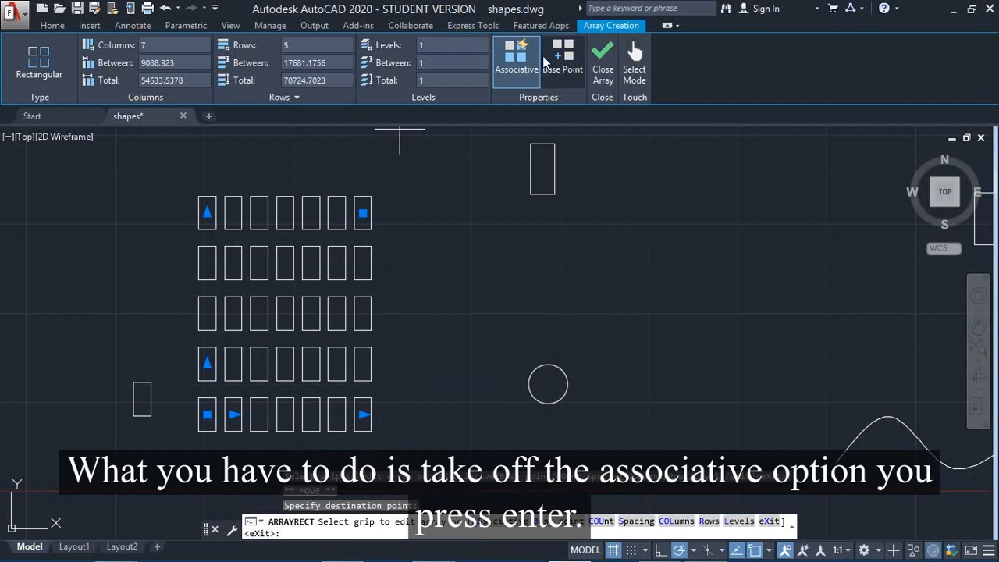
click(504, 77)
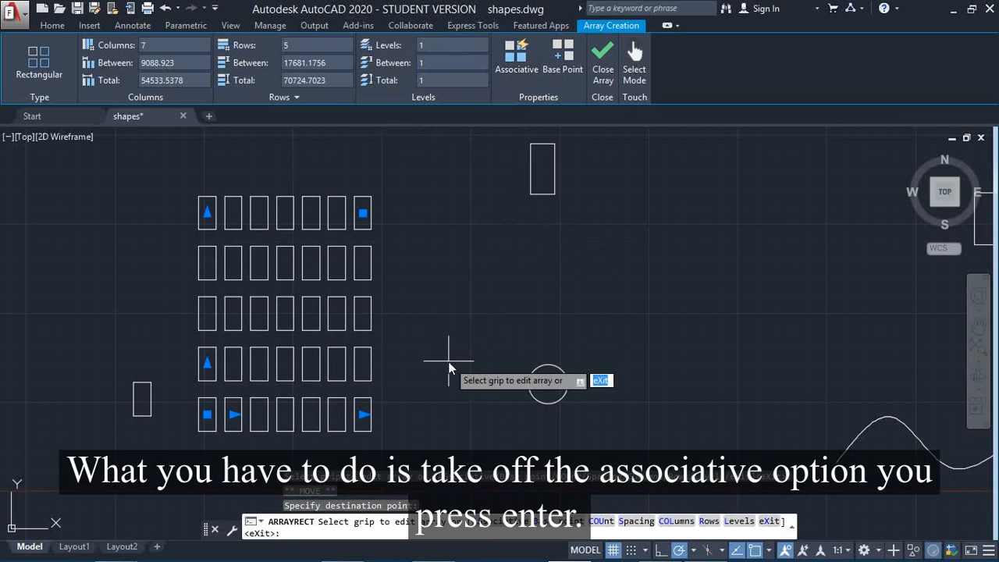
key(Return)
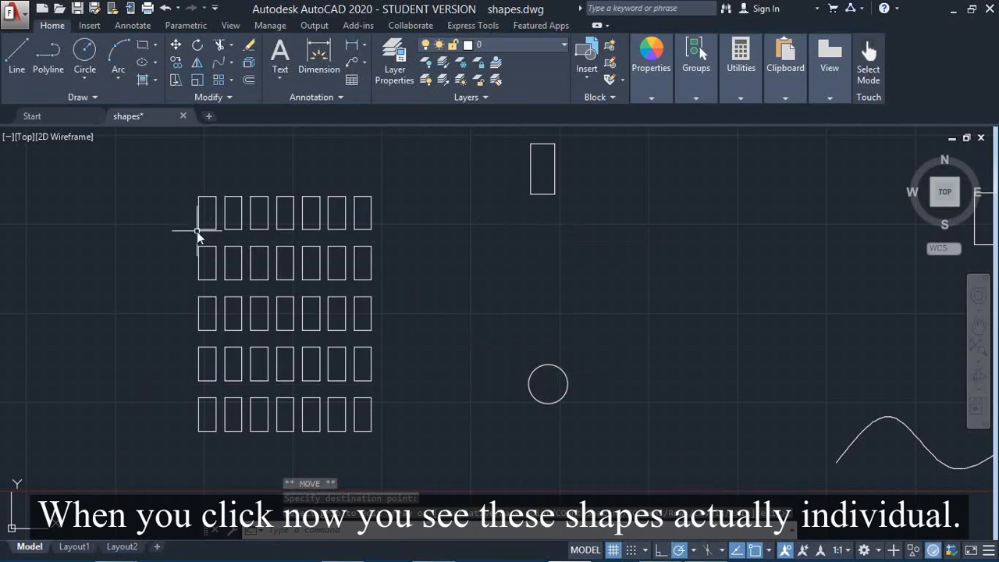
- Check that the upper-left rectangle of the finished array can be selected individually, and clear the selection
click(202, 232)
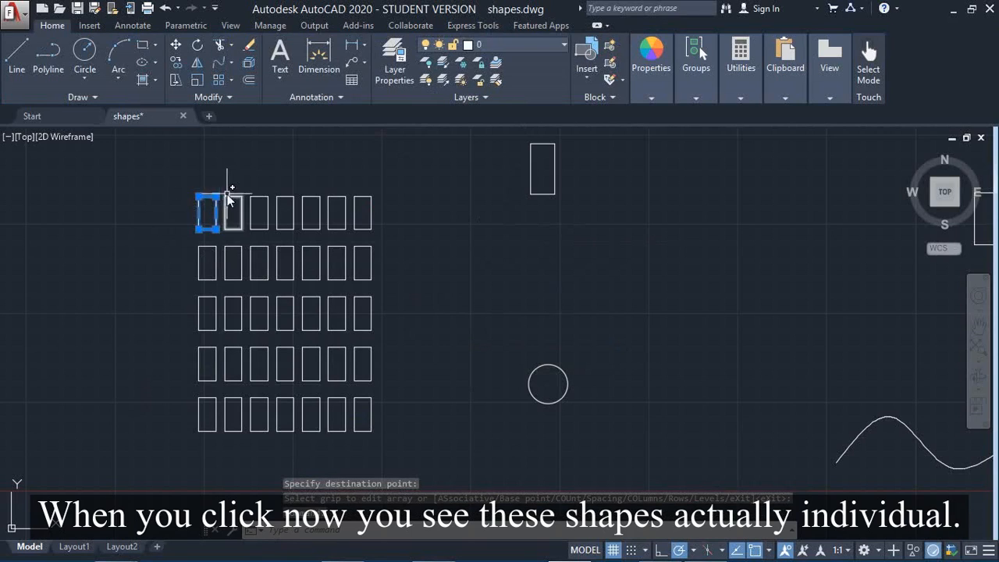
key(Escape)
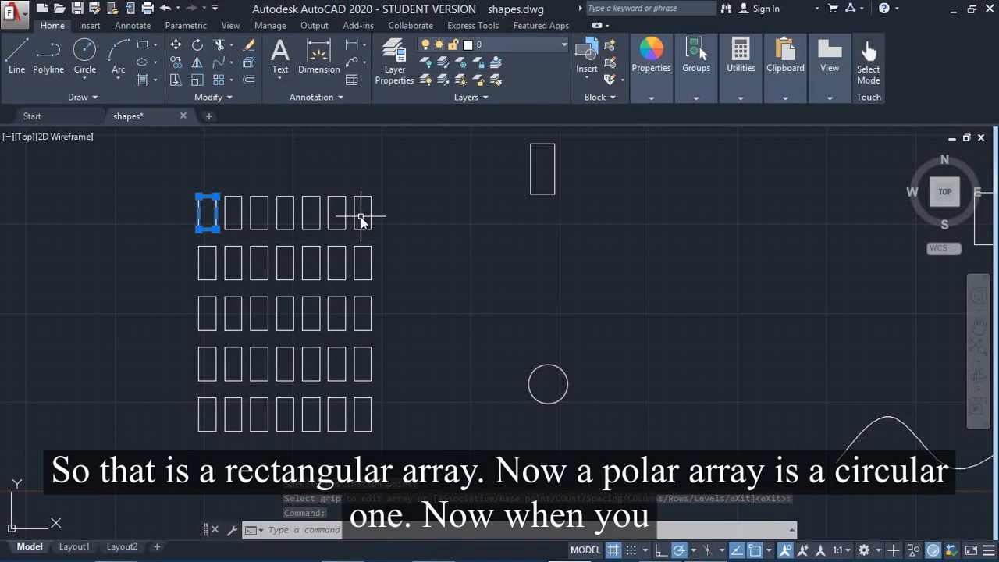
key(Escape)
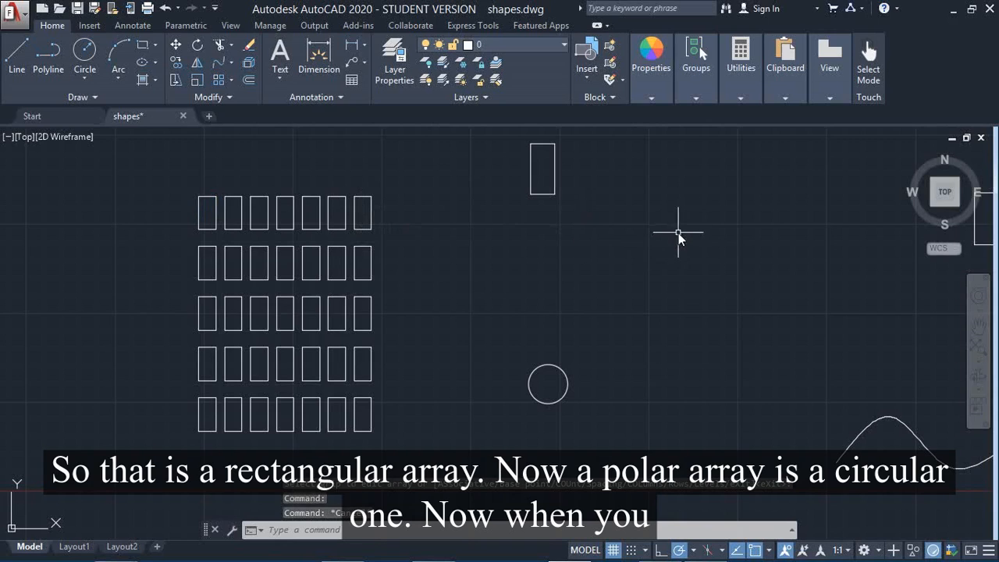
- Locate the single rectangle and the circle beneath it that serve as the shapes for a polar array
drag(683, 237, 578, 239)
middle_drag(693, 259, 404, 243)
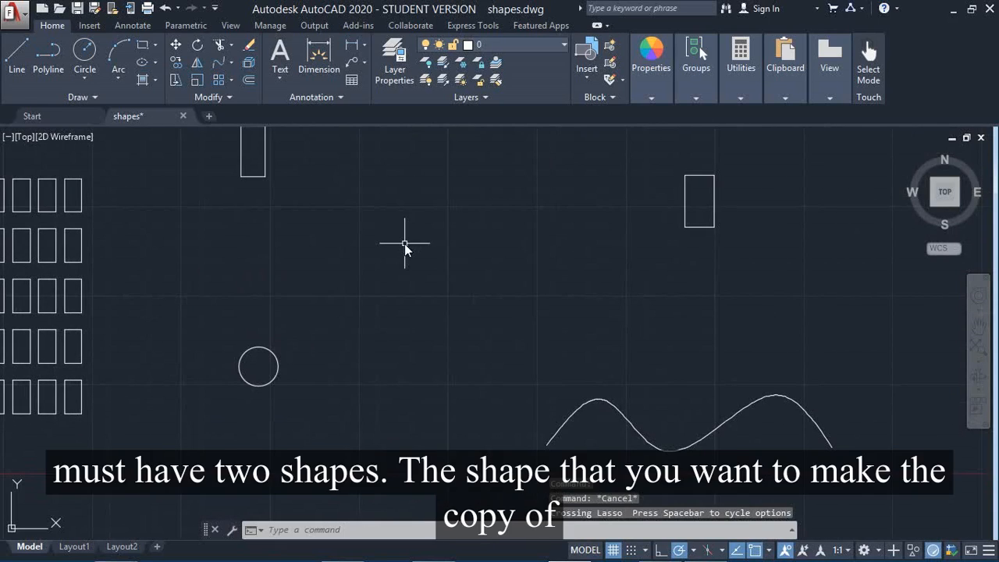
scroll(404, 244, up, 2)
scroll(405, 243, down, 6)
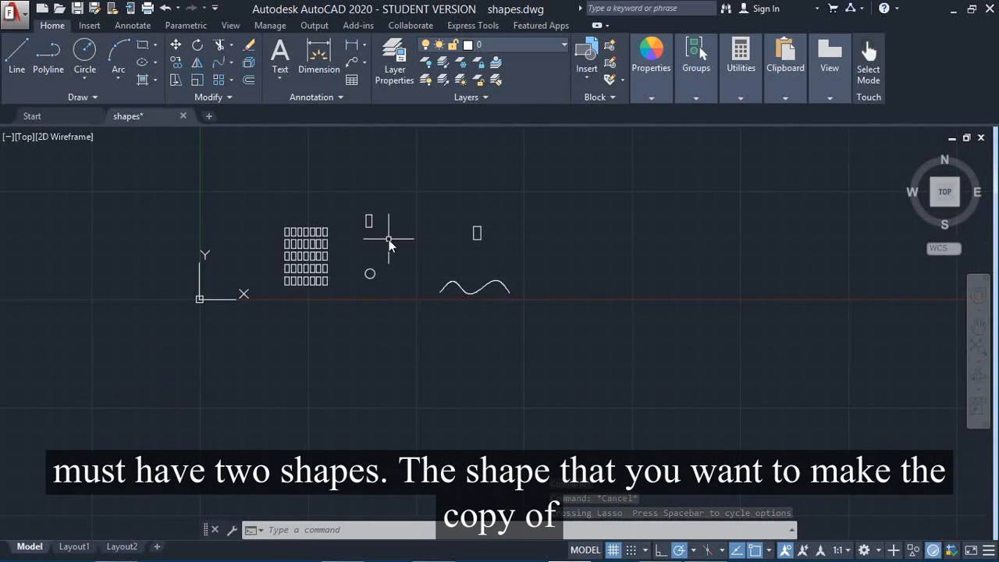
scroll(388, 240, down, 4)
scroll(390, 241, up, 2)
scroll(389, 242, down, 4)
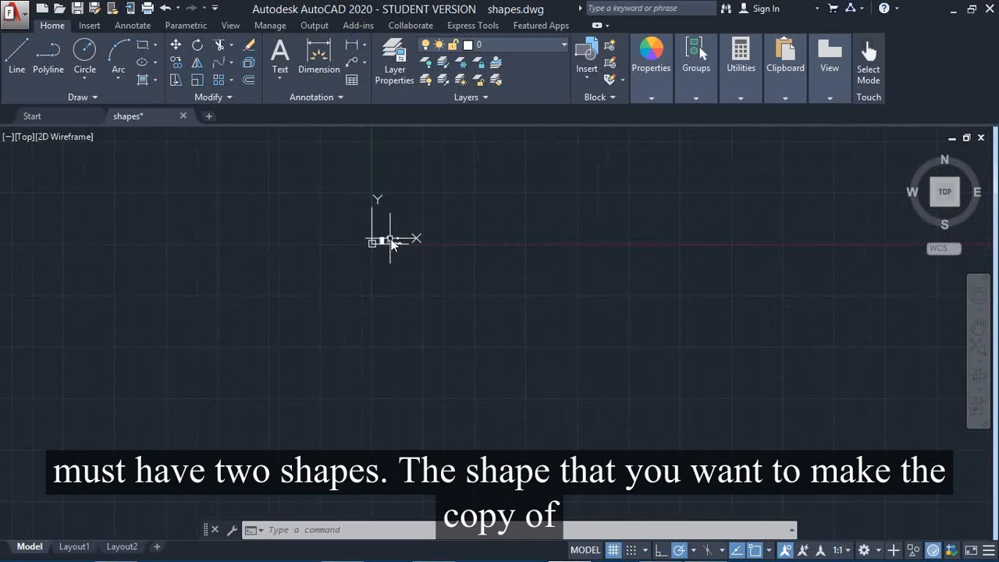
scroll(402, 257, up, 2)
scroll(415, 252, down, 2)
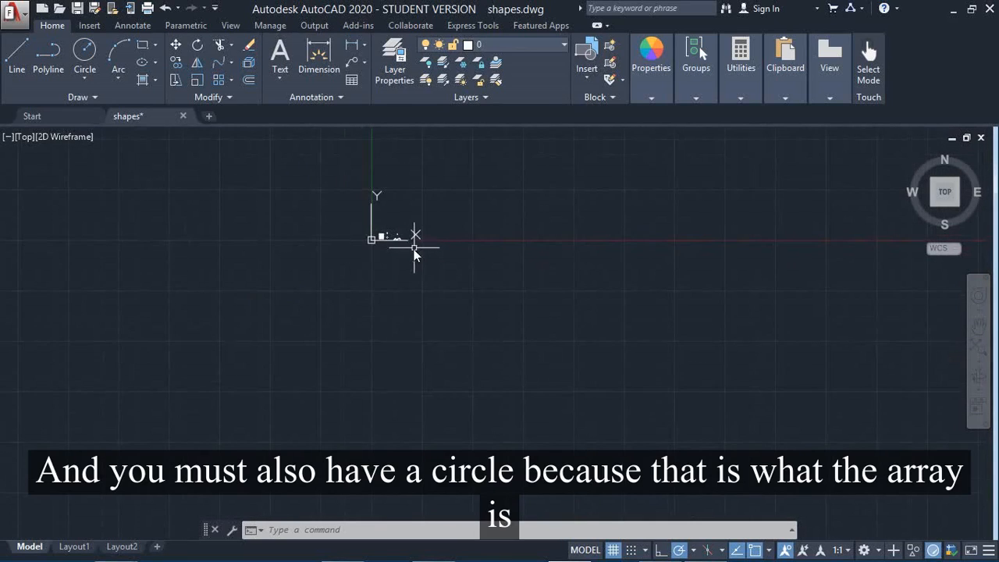
middle_drag(429, 333, 323, 447)
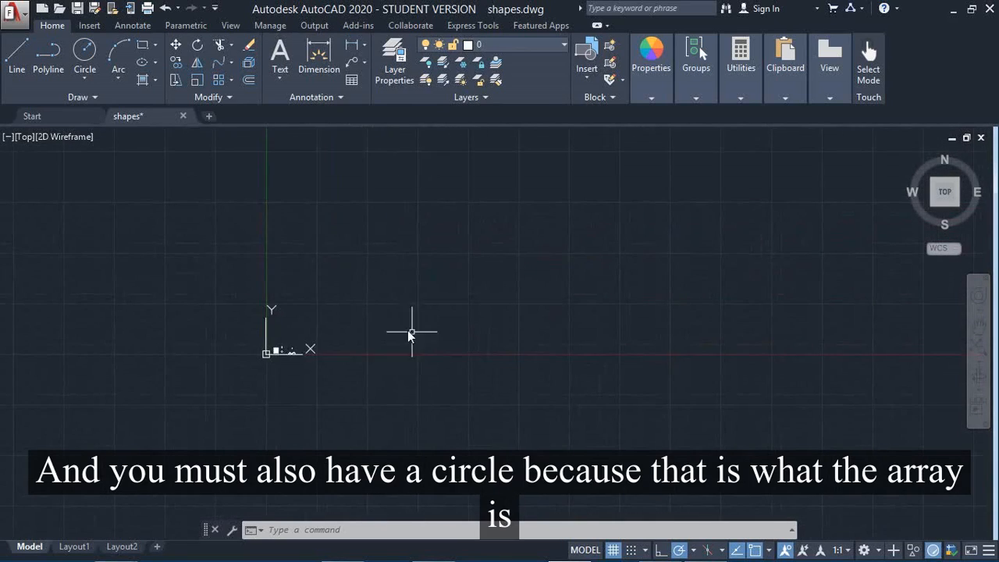
scroll(401, 324, up, 2)
scroll(392, 327, down, 2)
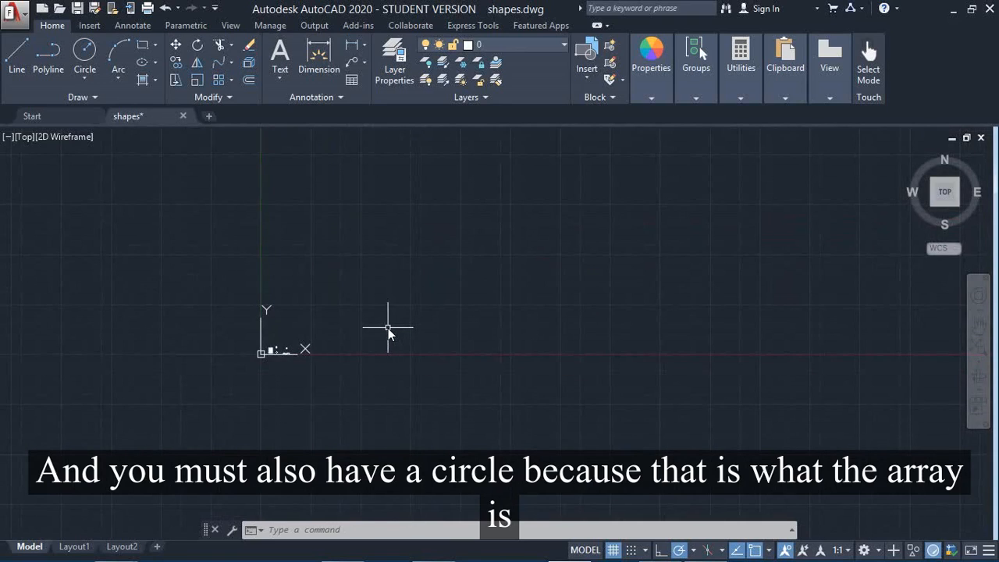
scroll(384, 327, up, 2)
scroll(382, 328, up, 1)
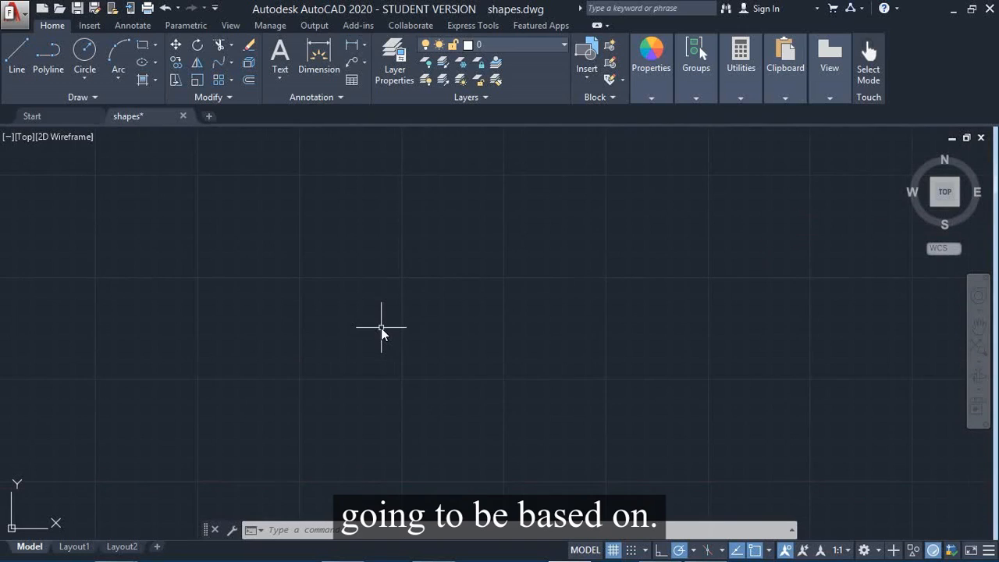
middle_drag(191, 382, 664, 201)
scroll(581, 358, up, 3)
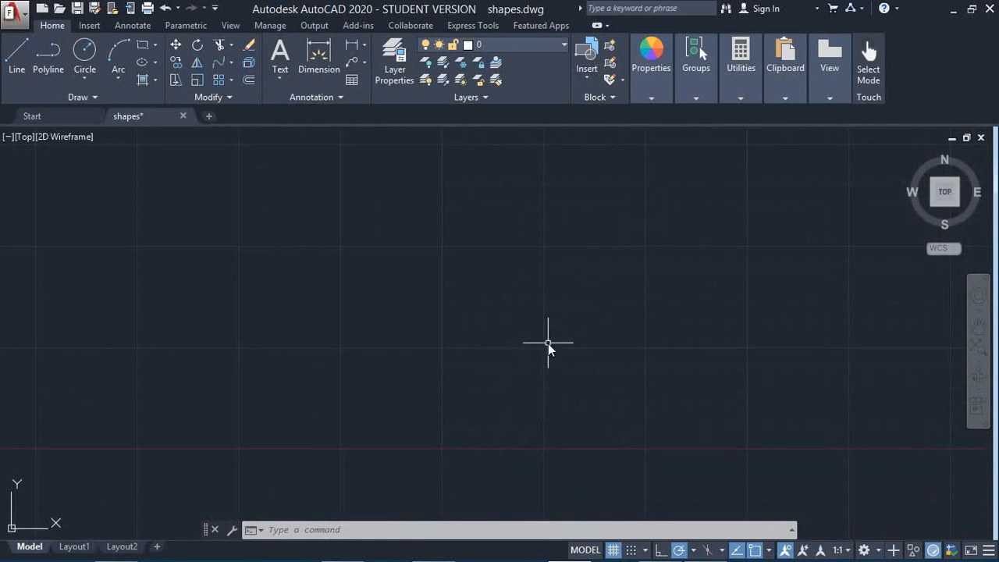
middle_drag(298, 307, 610, 123)
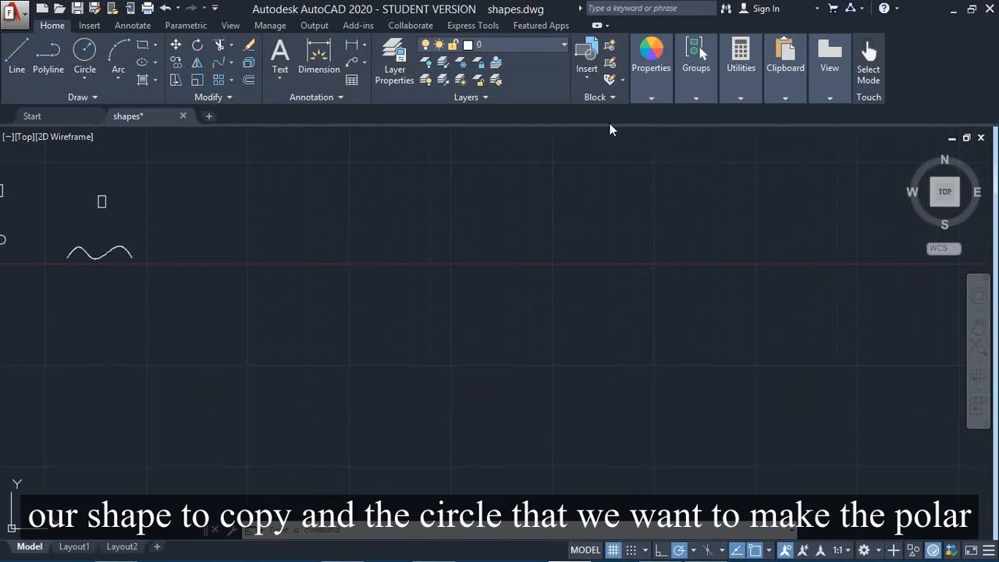
middle_drag(297, 272, 641, 279)
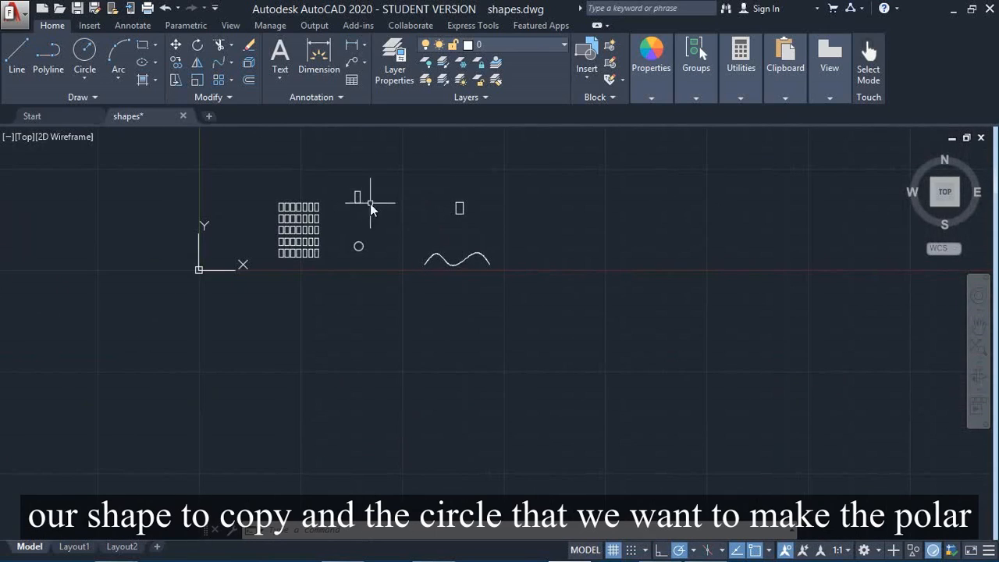
scroll(341, 240, down, 2)
scroll(340, 240, up, 2)
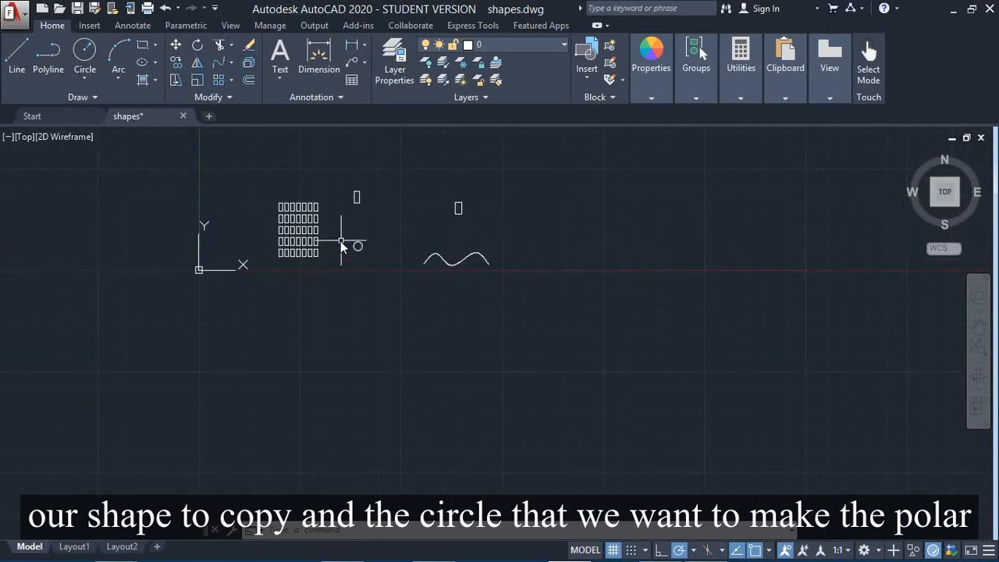
- Create a non-associative polar array of the rectangle above the circle, with six items filling 360 degrees around the circle's center
scroll(338, 240, down, 3)
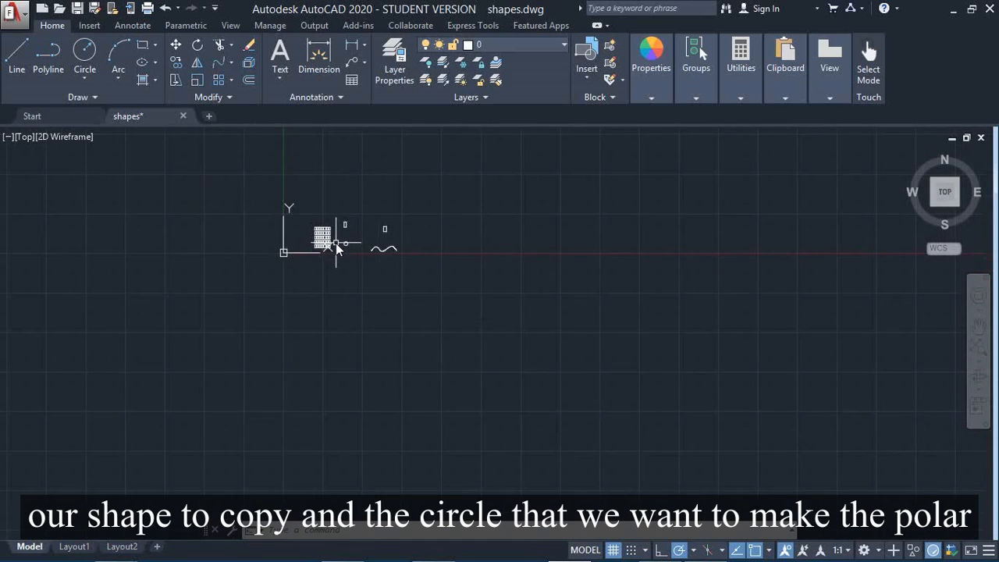
scroll(333, 245, up, 2)
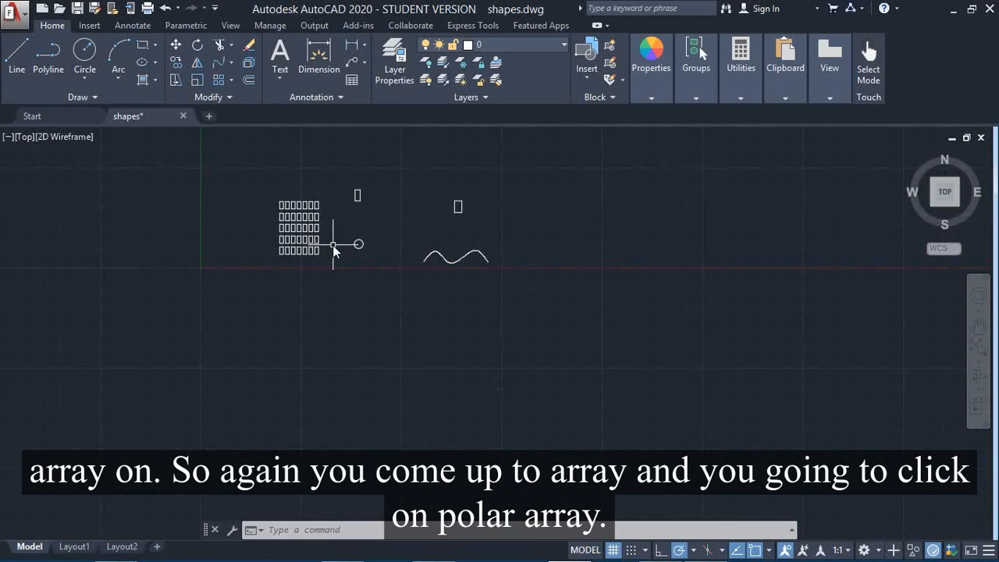
click(232, 81)
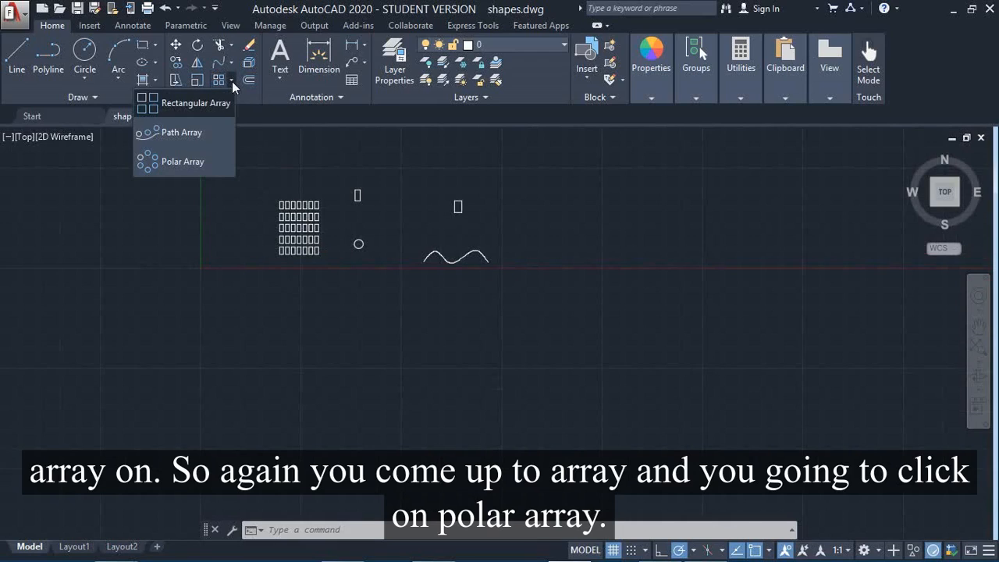
click(182, 161)
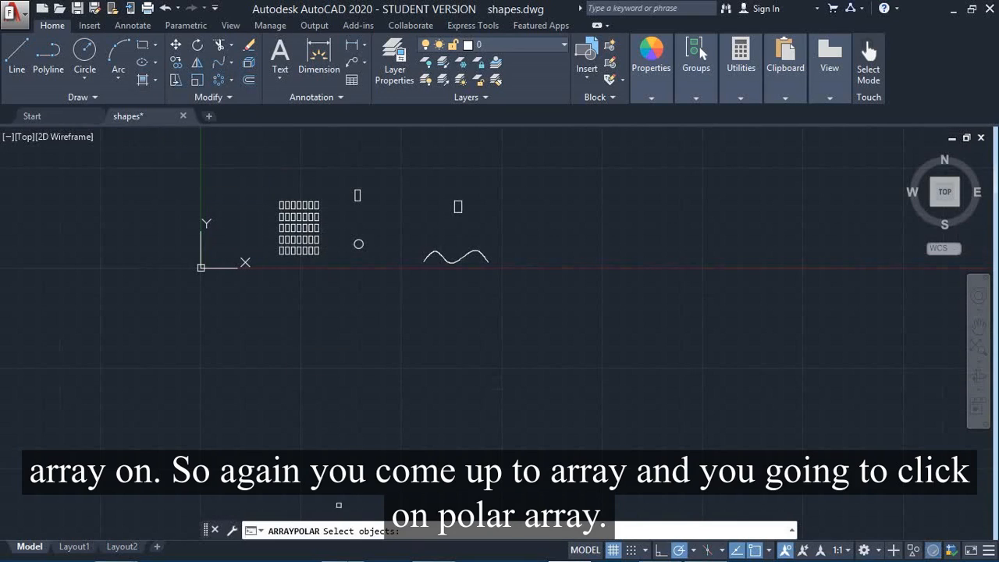
click(357, 195)
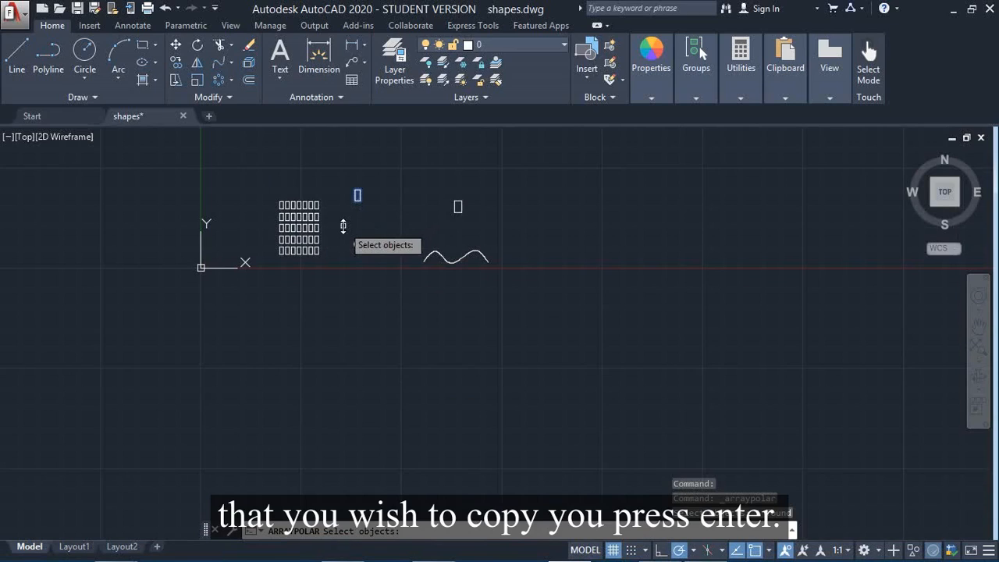
key(Return)
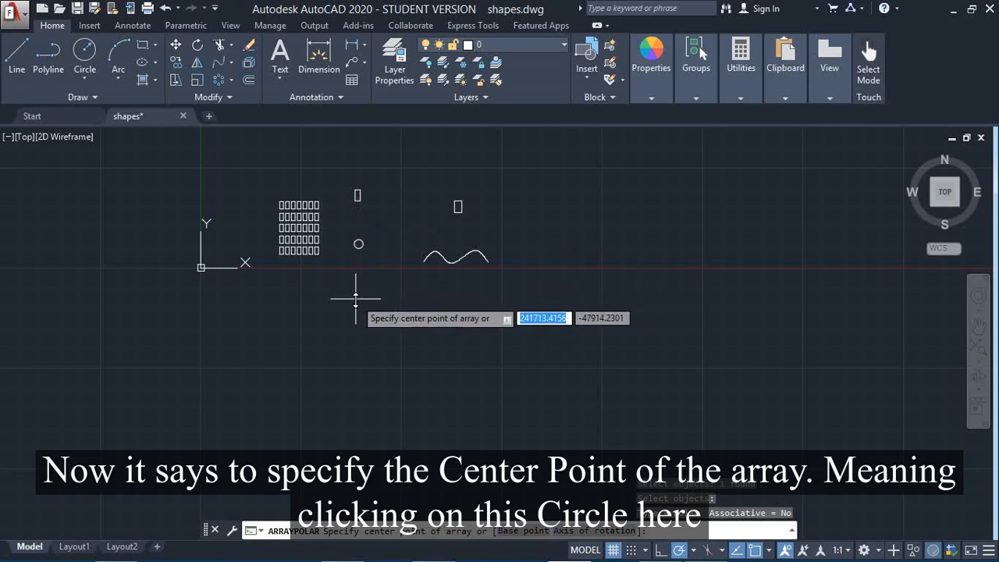
click(357, 244)
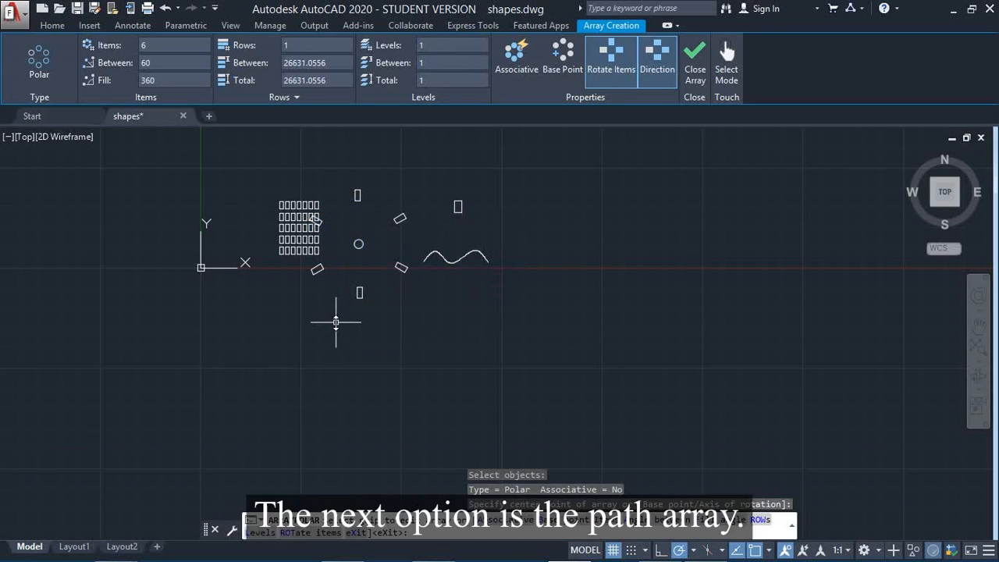
key(Return)
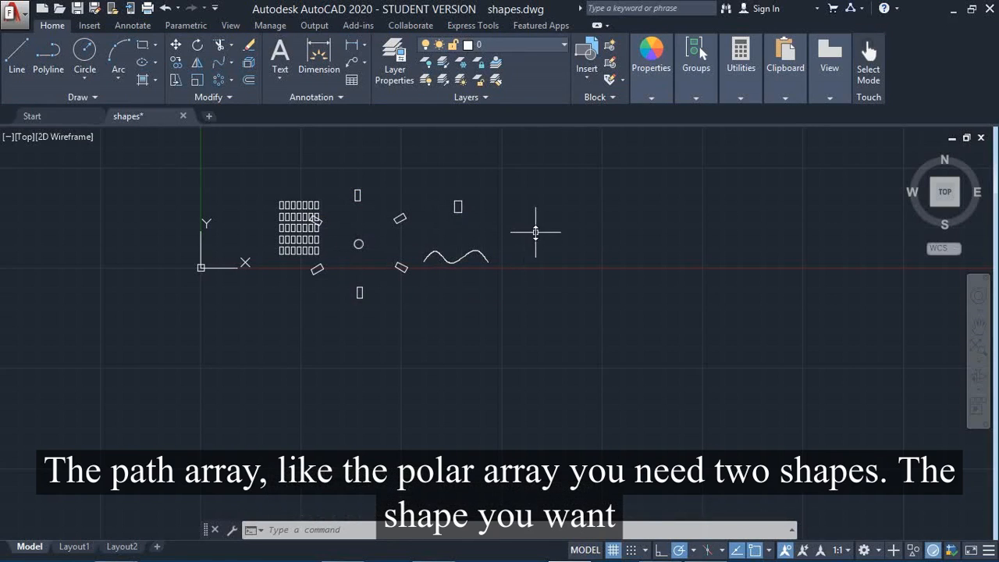
- Create a non-associative path array of the rectangle above the wavy spline, using the spline as the path curve
mouse_move(458, 207)
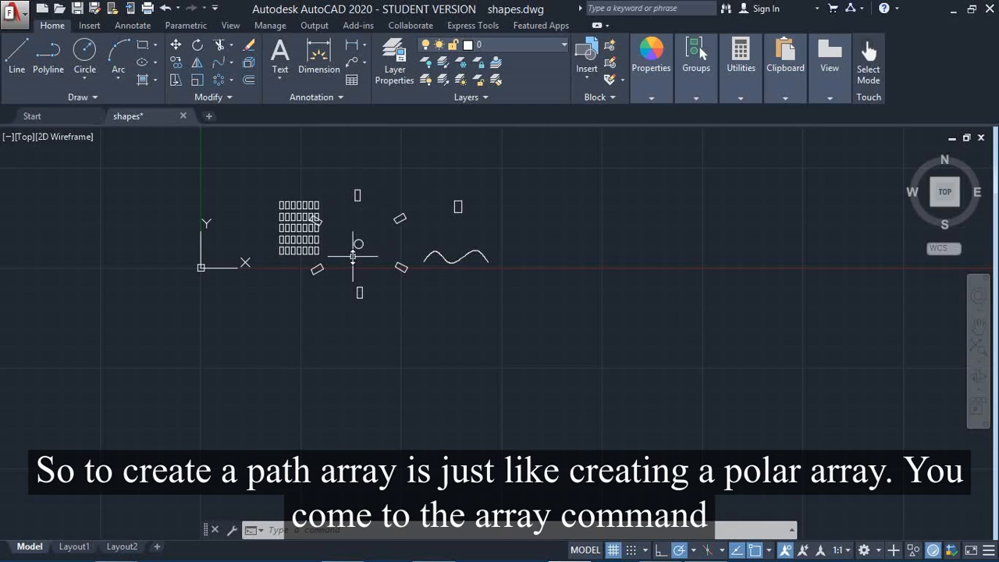
click(231, 83)
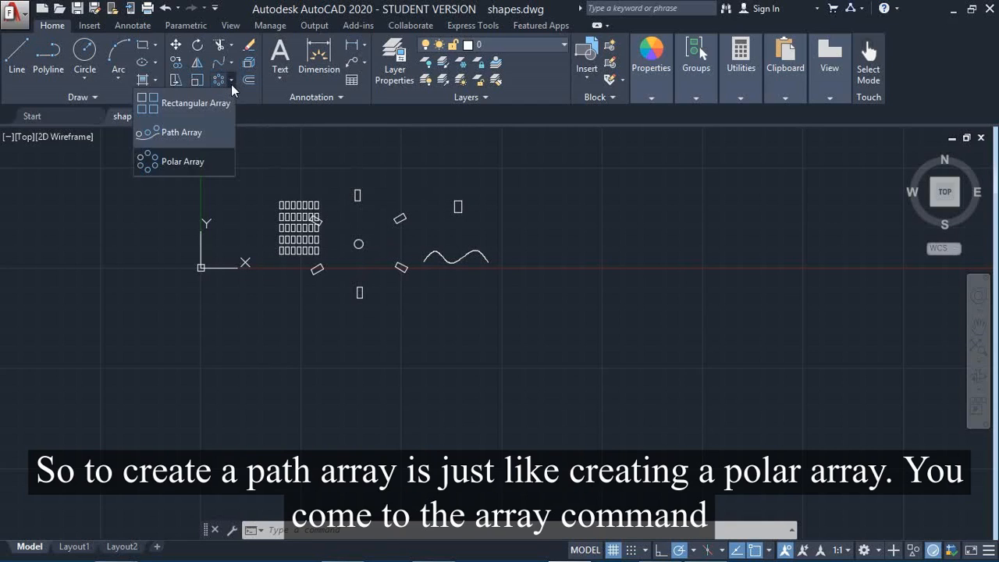
click(181, 132)
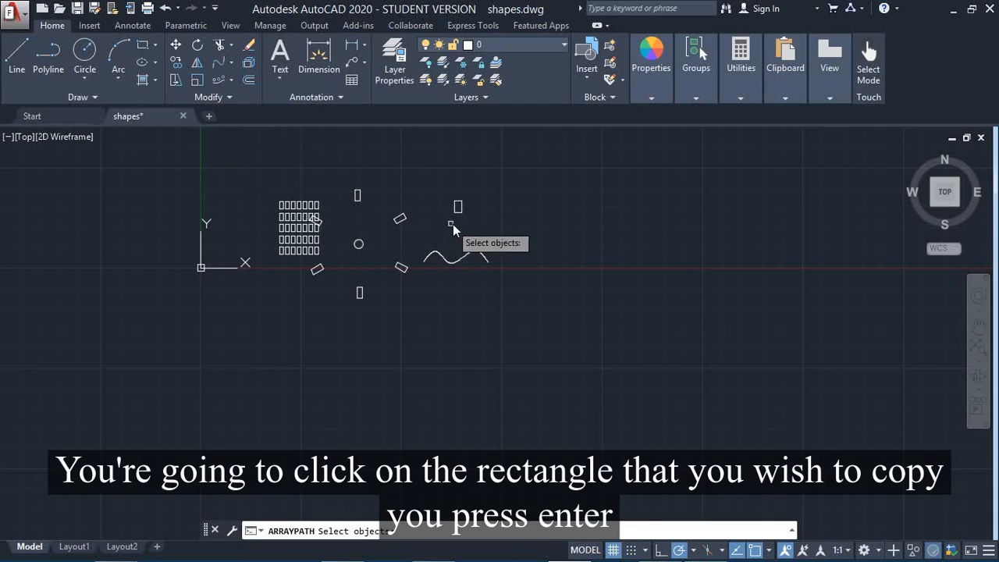
click(457, 207)
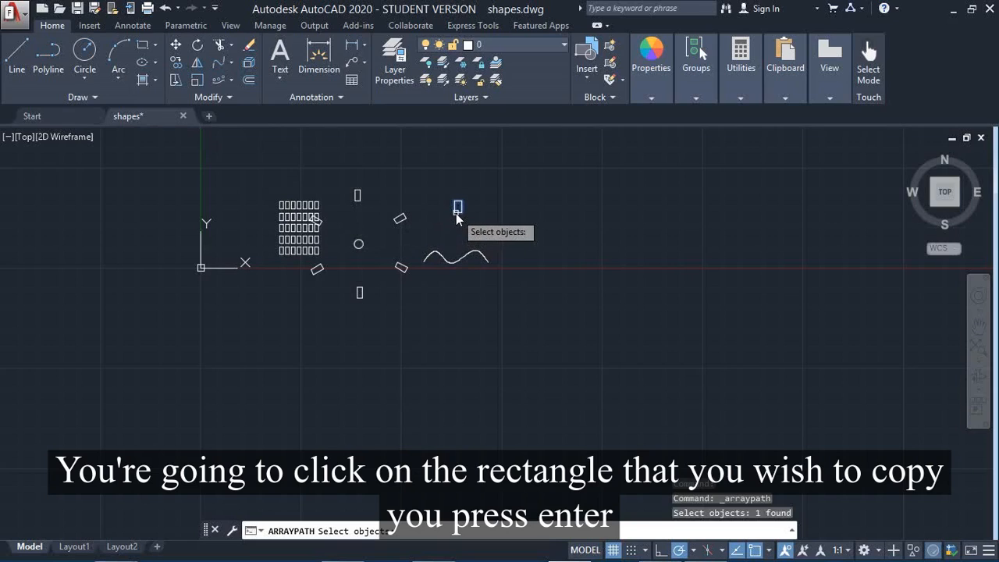
key(Return)
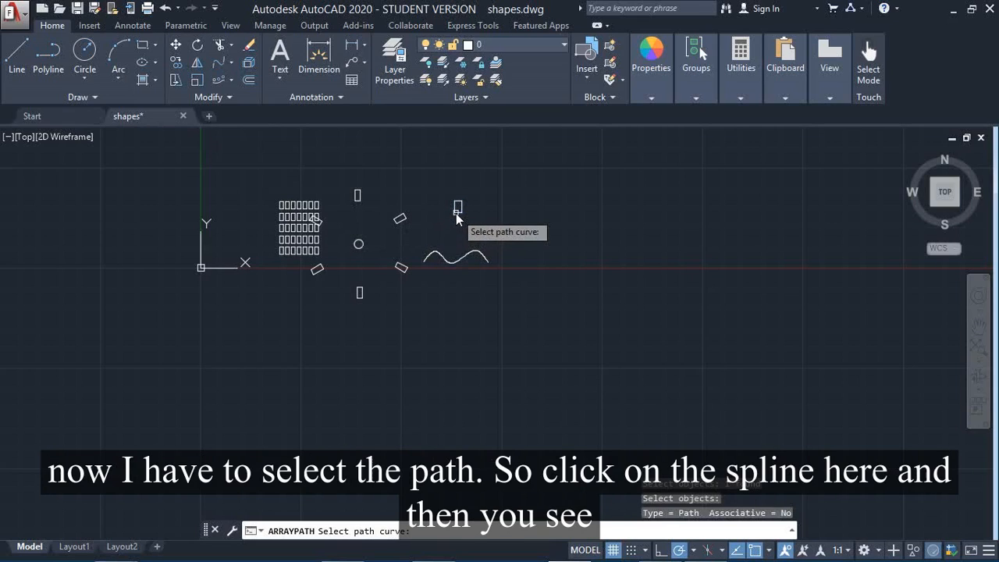
click(450, 268)
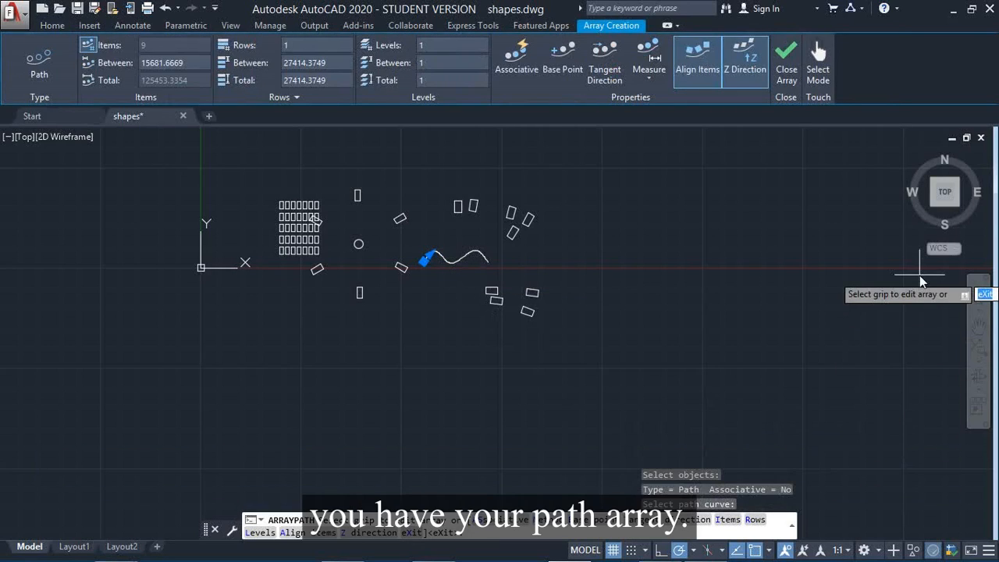
key(Return)
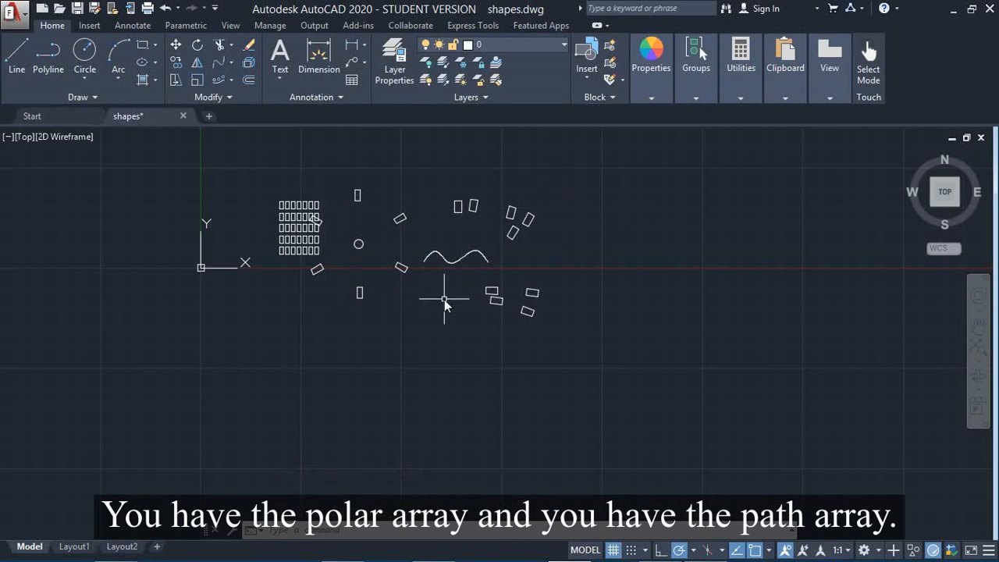
- Stretch the bottom rectangle of the polar array by its right-side grip, up and to the right, and clear the selection
click(361, 294)
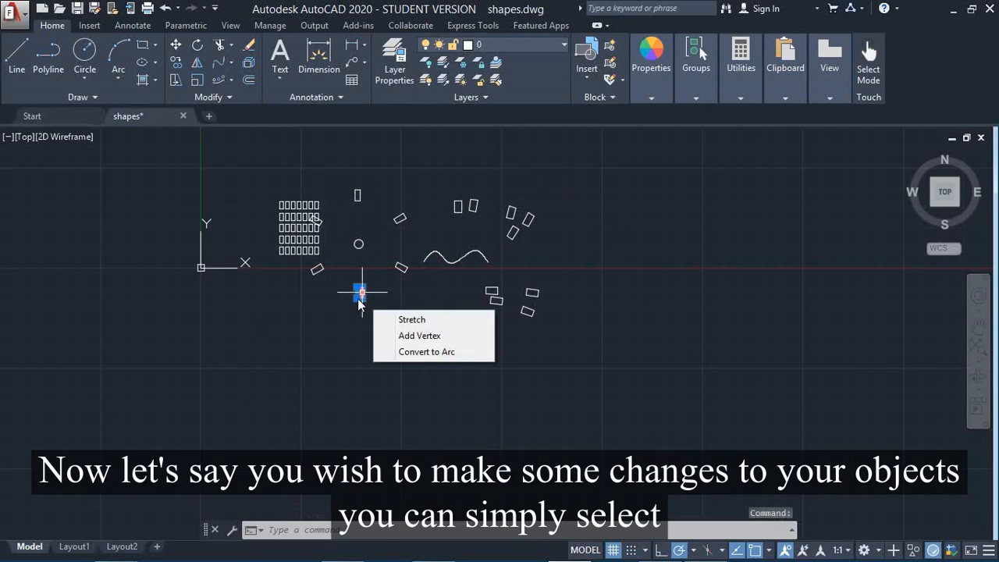
click(361, 294)
click(387, 281)
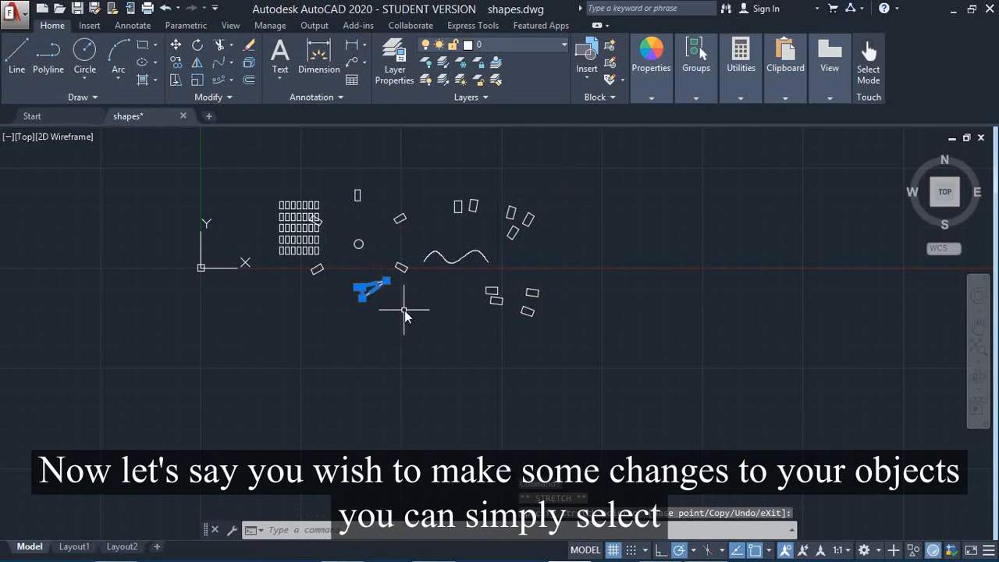
key(Escape)
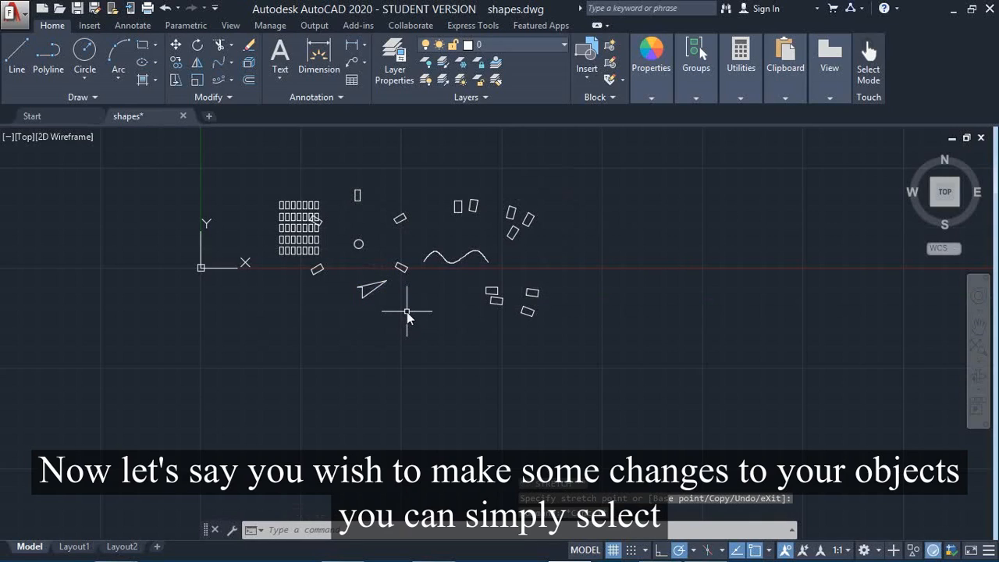
- Examine the grip editing options of the polar array's lower-right rectangle, and clear the selection
click(401, 270)
mouse_move(401, 269)
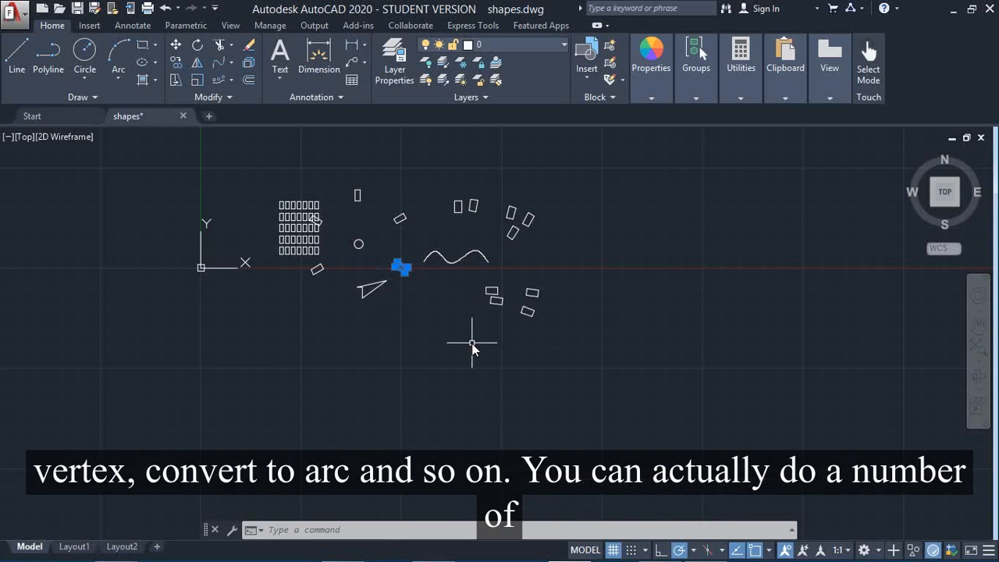
key(Escape)
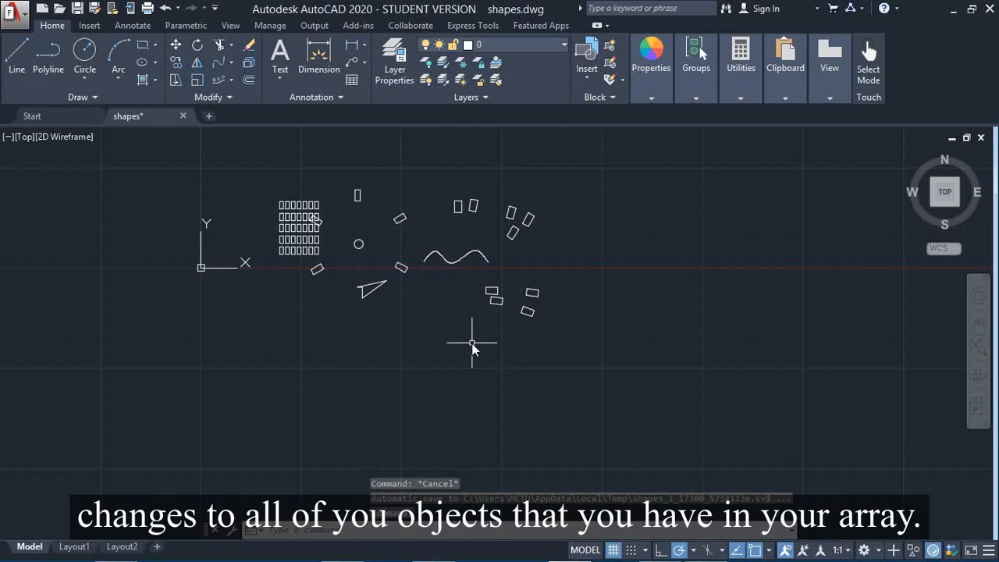